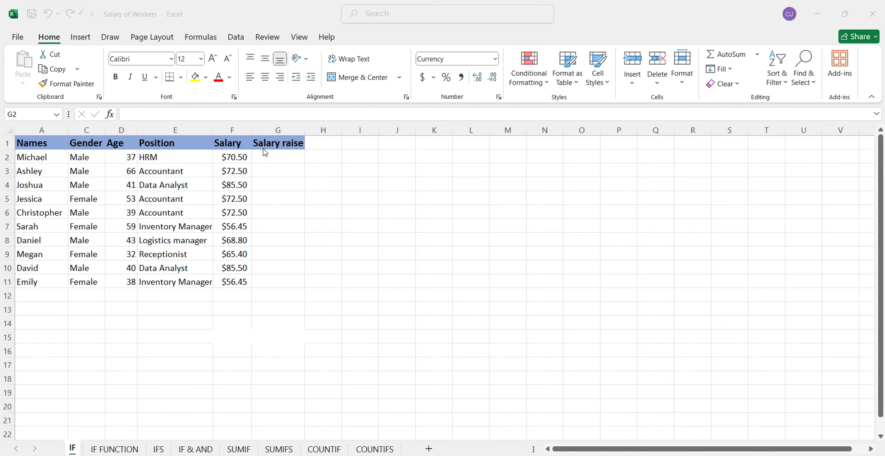
# In G2 of the Salary raise column, begin an IF formula with the logical test F2<70.
pyautogui.click(266, 164)
pyautogui.click(276, 160)
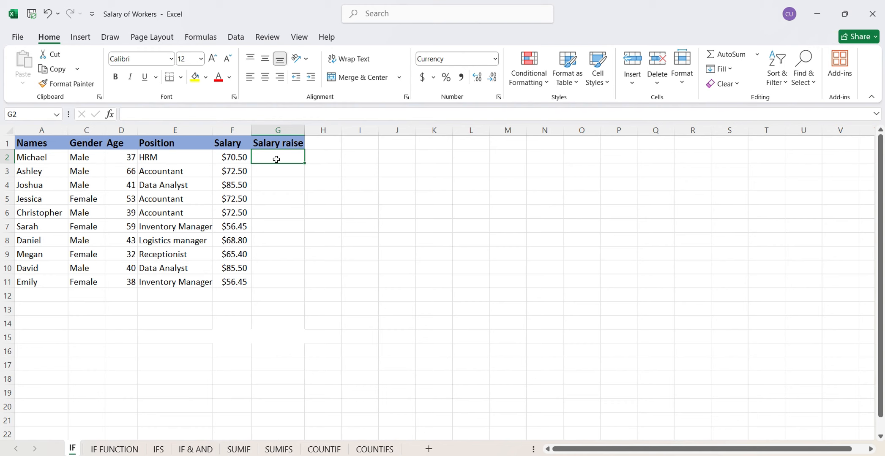
pyautogui.write('=')
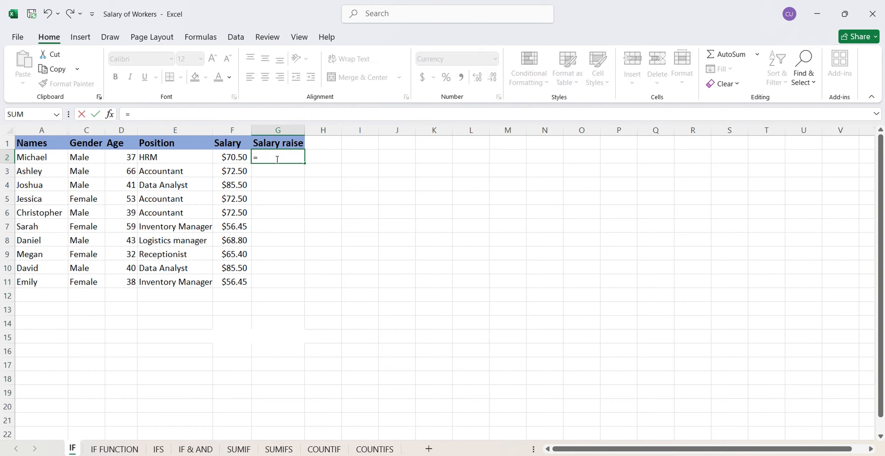
pyautogui.write('if')
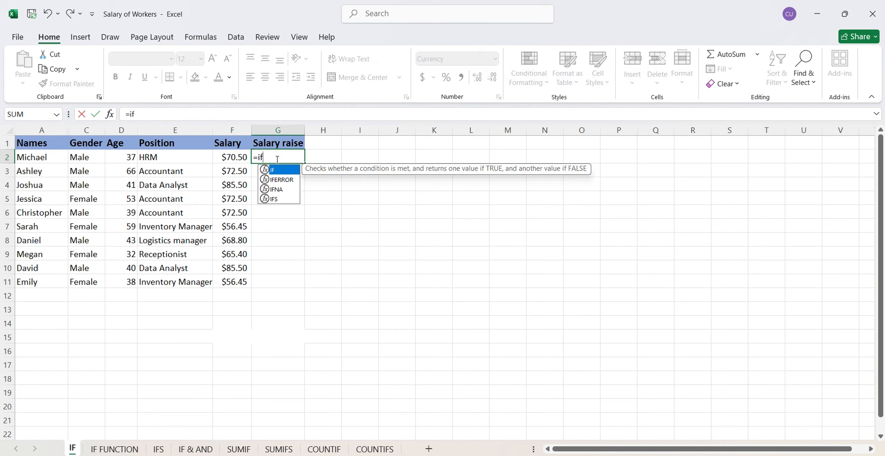
pyautogui.press('Tab')
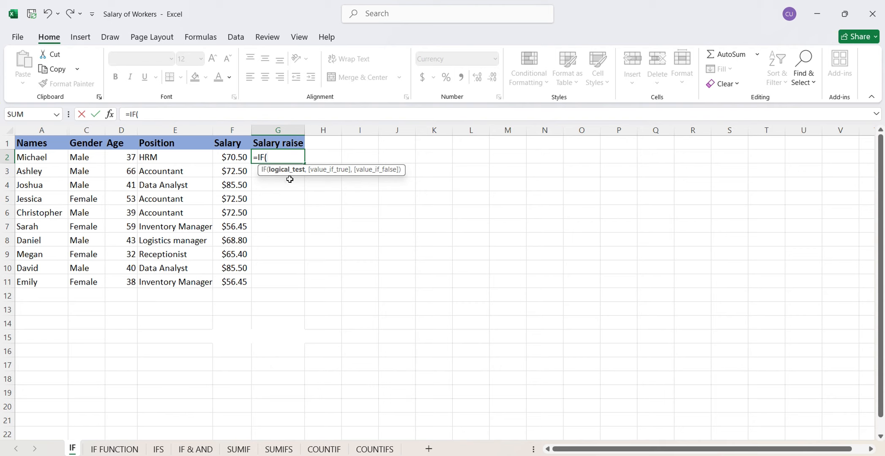
pyautogui.click(227, 157)
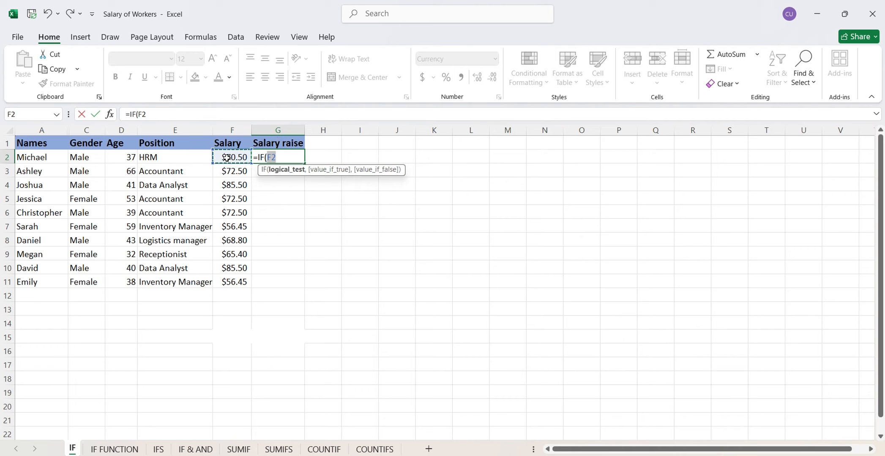
pyautogui.write('<70')
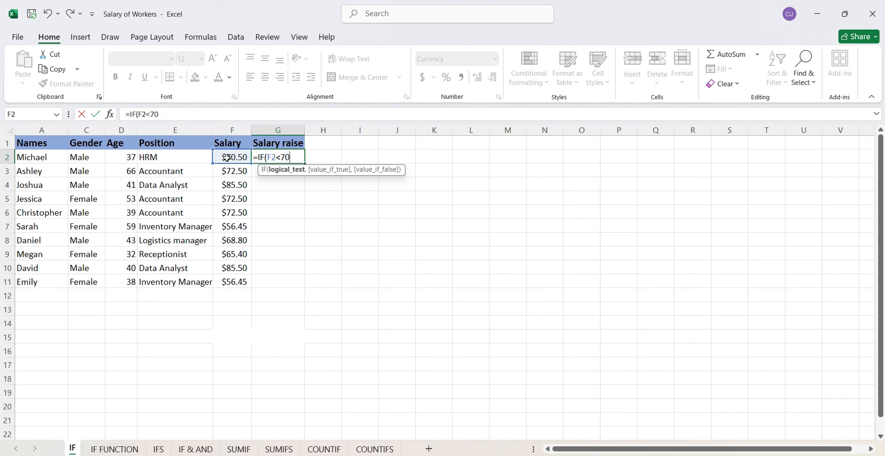
pyautogui.write(',')
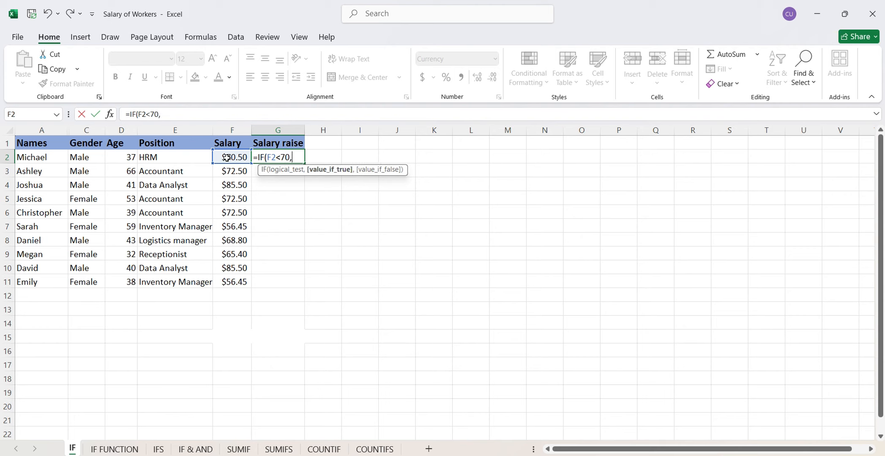
# Complete the G2 formula to return "yes" when true and "no" when false, and fill it down to G11.
pyautogui.write('"yes')
pyautogui.write('",')
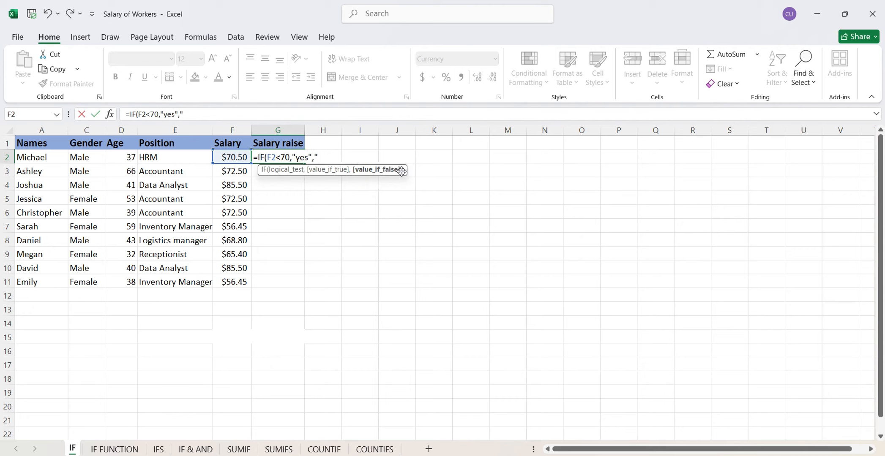
pyautogui.write('"no")')
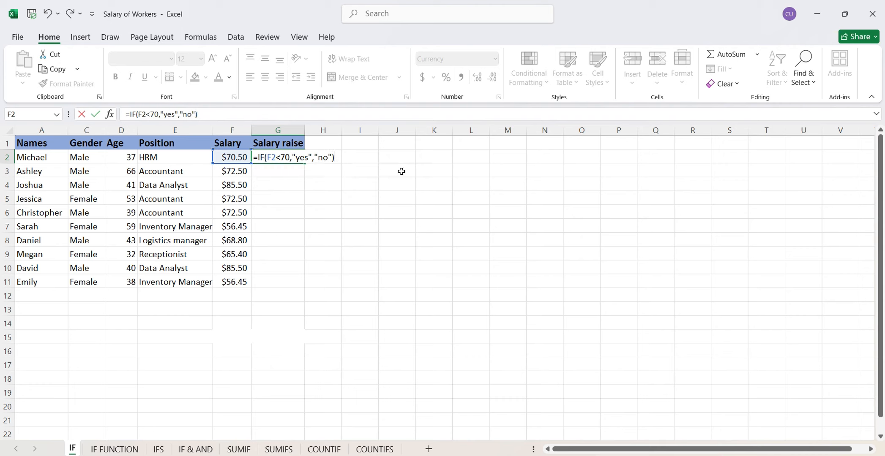
pyautogui.press('Return')
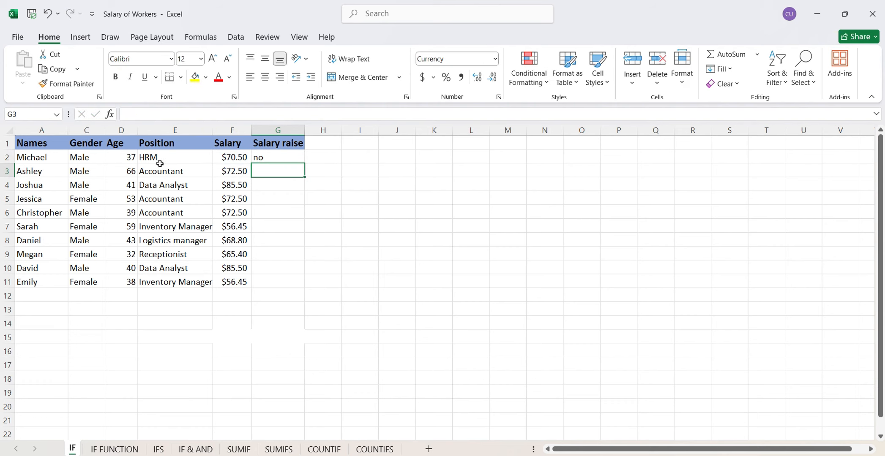
pyautogui.click(271, 159)
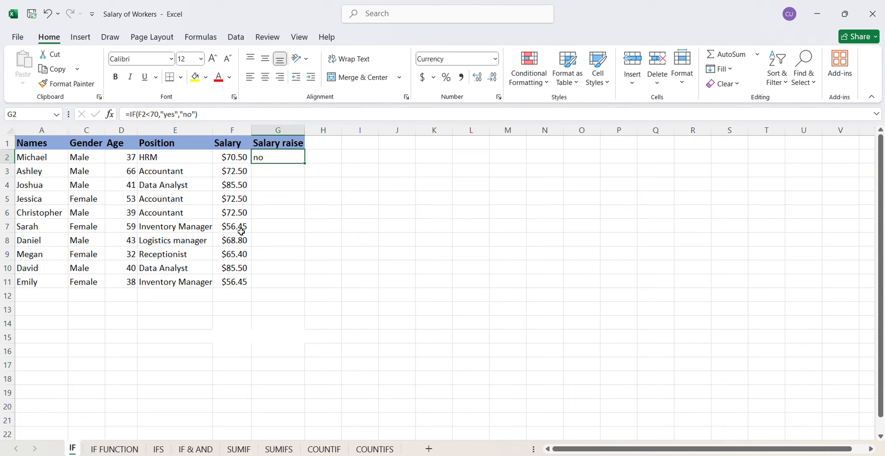
pyautogui.doubleClick(305, 163)
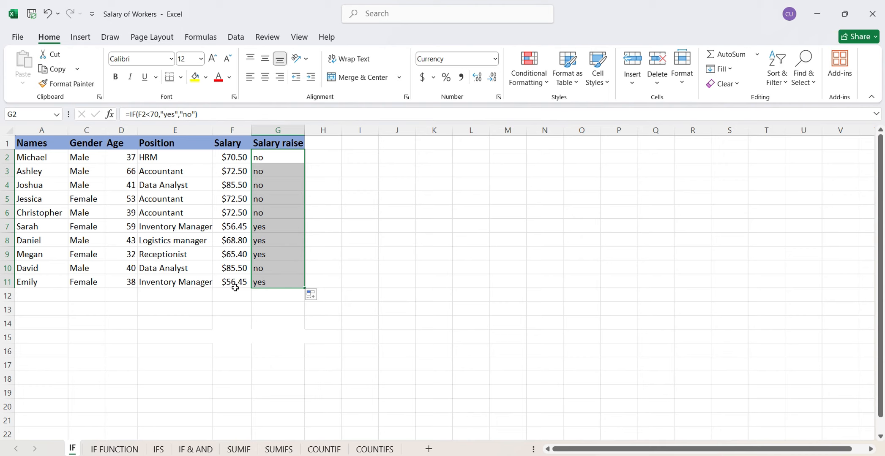
# On the IF FUNCTION sheet, begin an IF formula in Bonus cell D5 with the logical test C5>50.
pyautogui.click(100, 448)
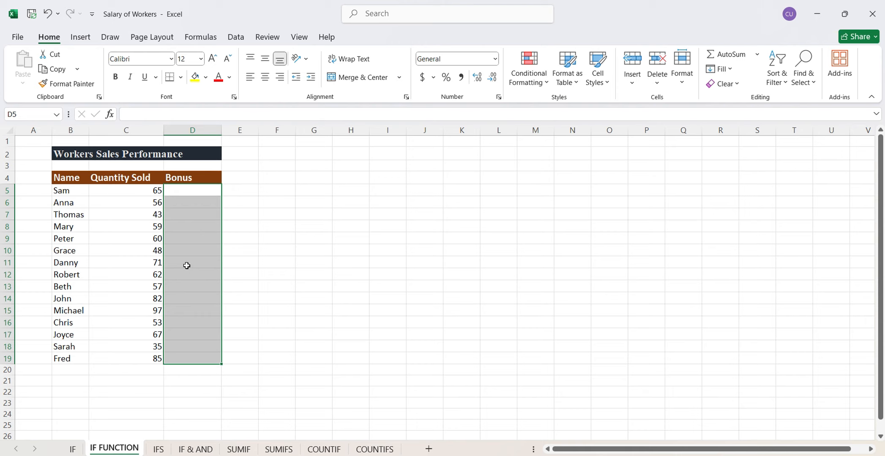
pyautogui.click(203, 194)
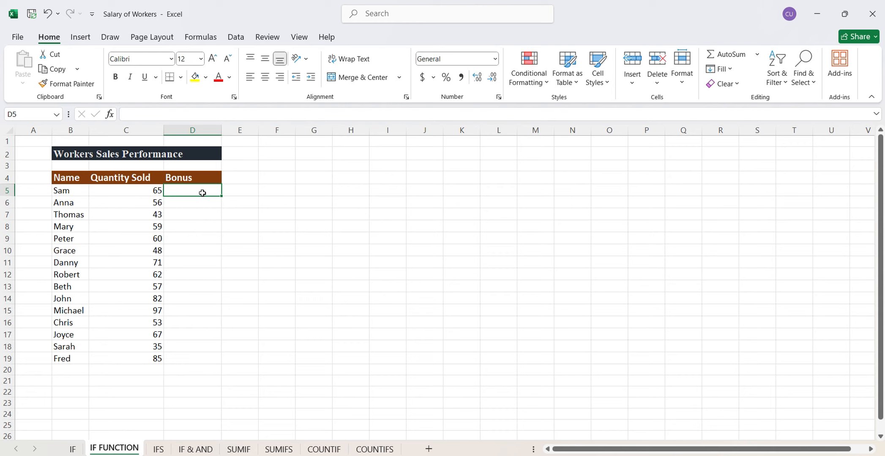
pyautogui.doubleClick(203, 194)
pyautogui.write('=if')
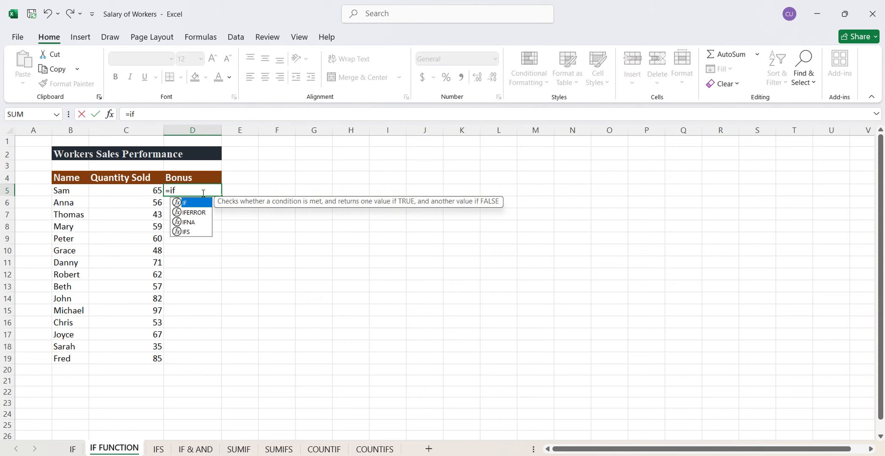
pyautogui.press('Tab')
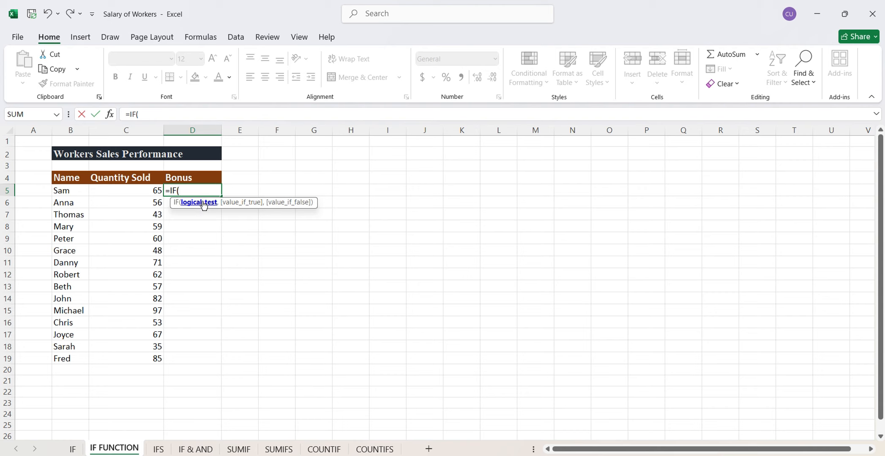
pyautogui.click(131, 190)
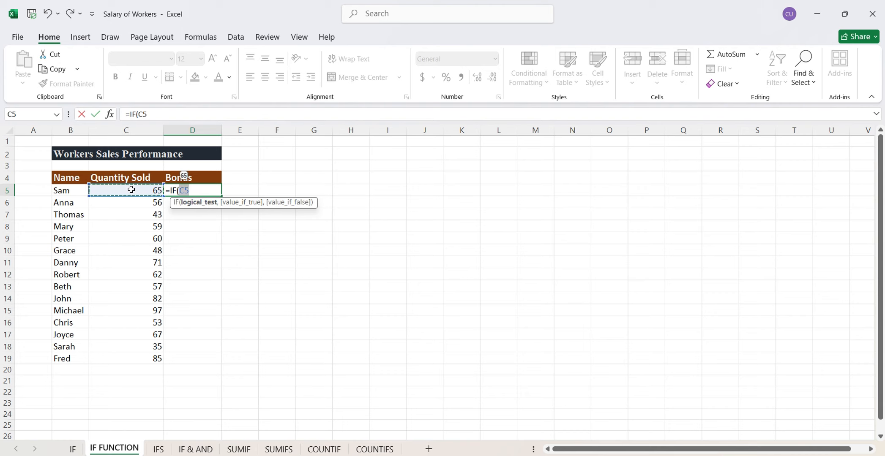
pyautogui.write('>50')
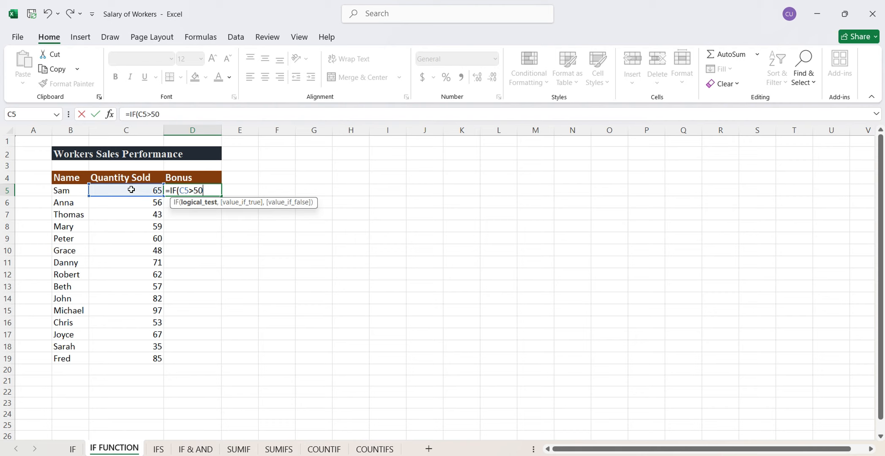
pyautogui.write(',')
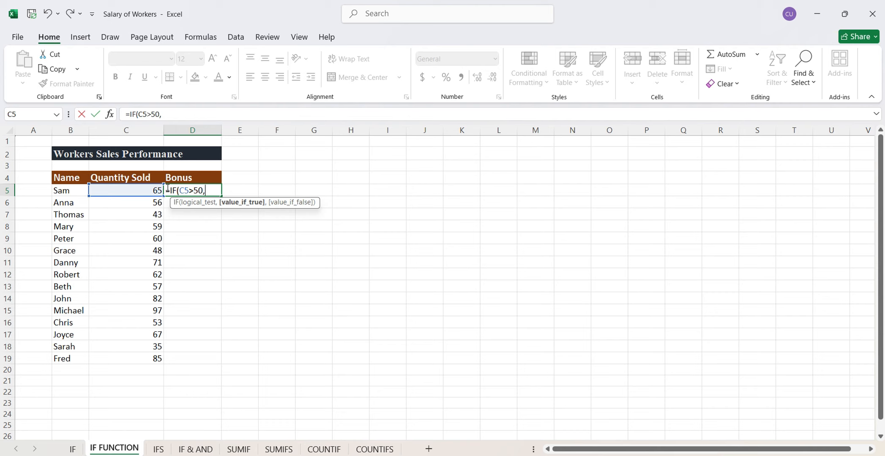
pyautogui.write('ye')
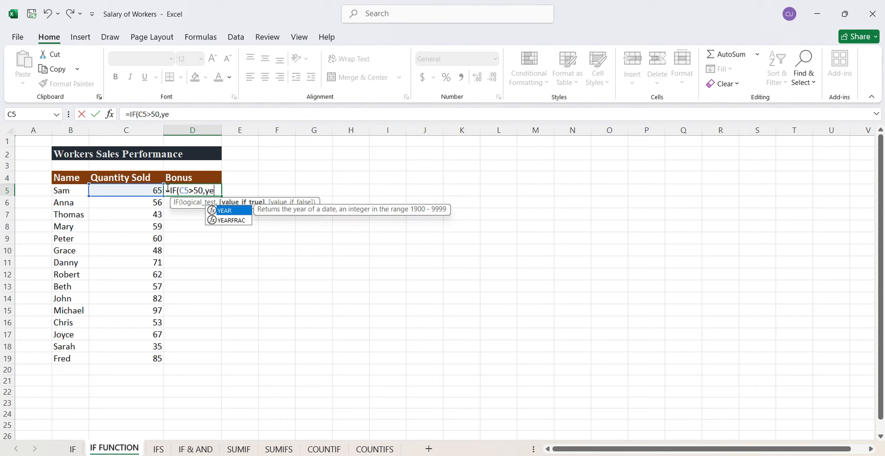
pyautogui.press('BackSpace')
pyautogui.press('BackSpace')
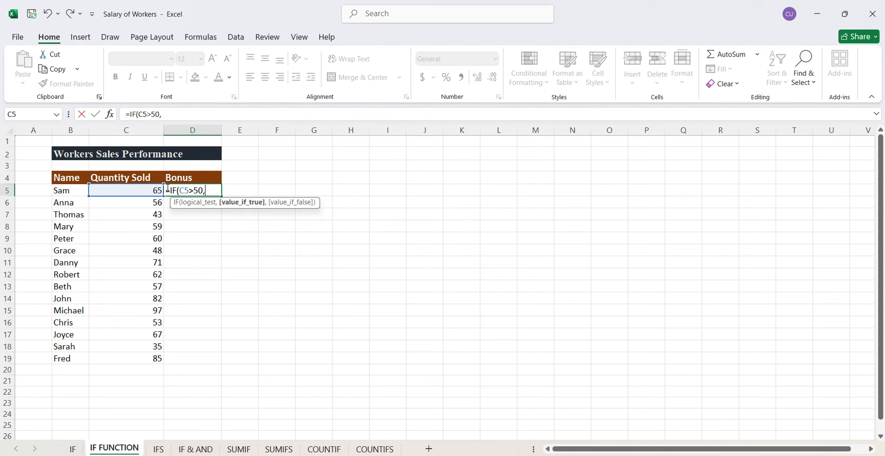
# Complete the D5 formula to return "yes" when true and "no" when false, and fill it down to D19.
pyautogui.write('"yes",')
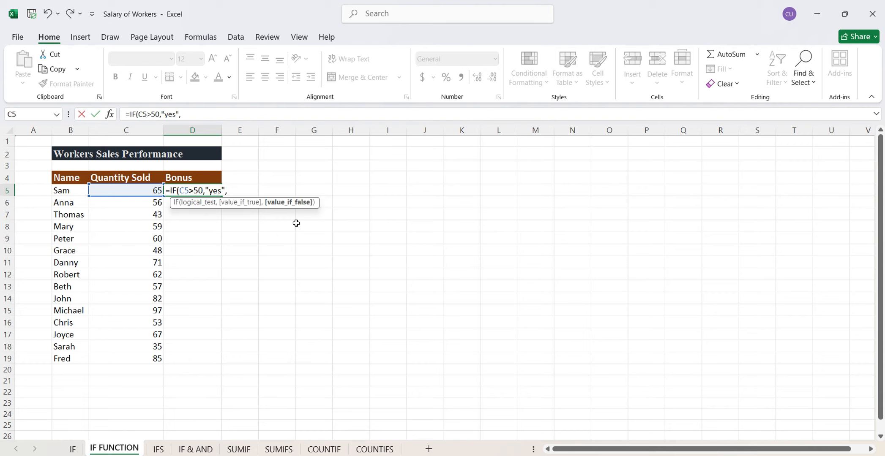
pyautogui.write('"no"')
pyautogui.write(')')
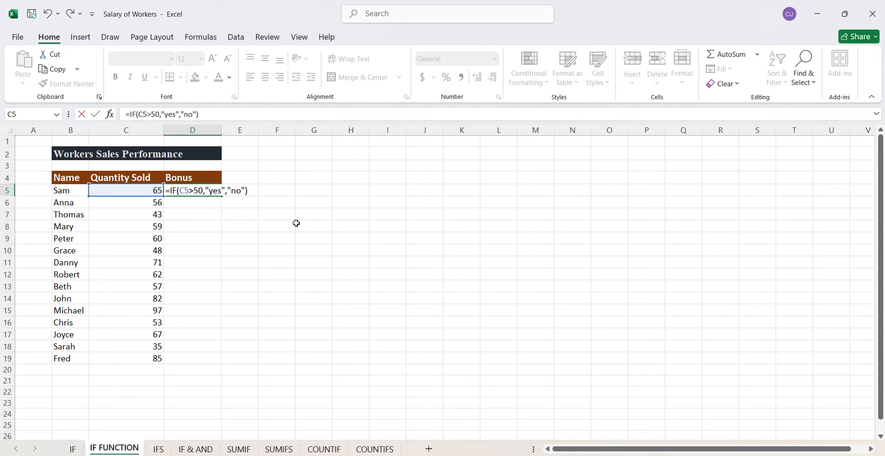
pyautogui.press('Return')
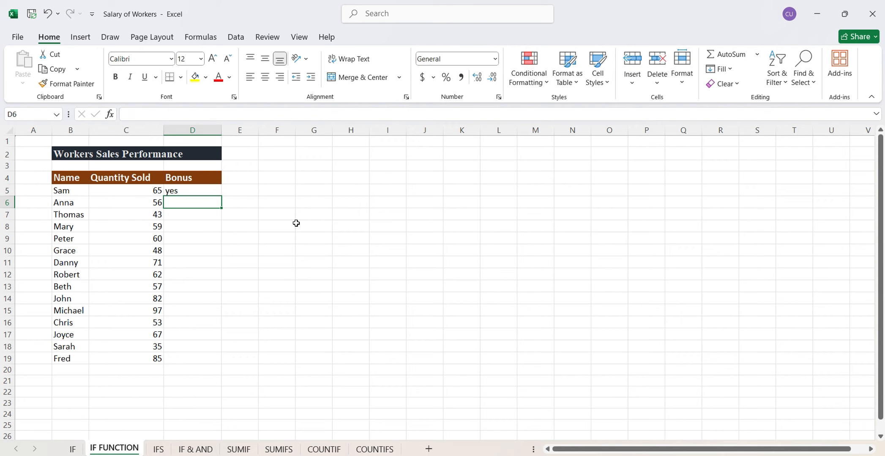
pyautogui.click(208, 193)
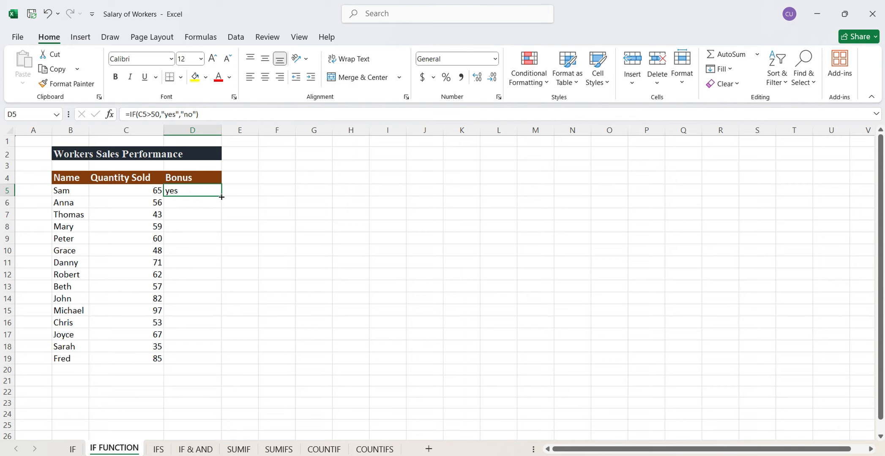
pyautogui.doubleClick(221, 197)
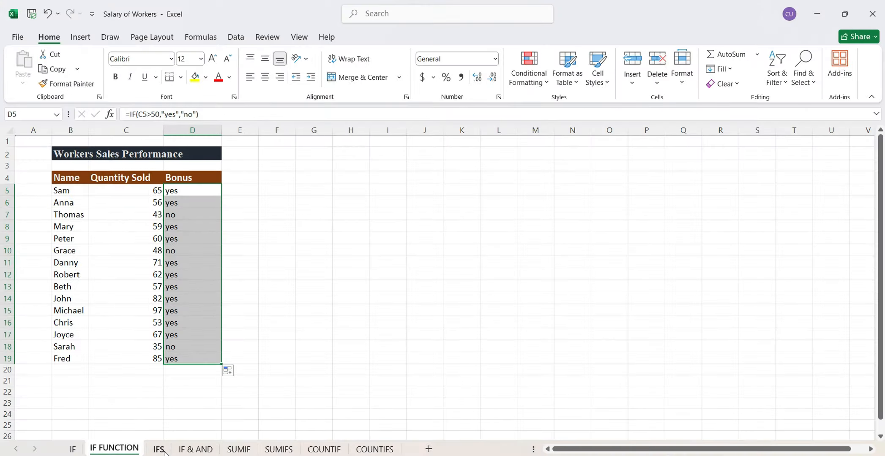
# On the IFS sheet, begin an IFS formula in Bonus cell D5 that returns 4500 when C5>70.
pyautogui.click(159, 449)
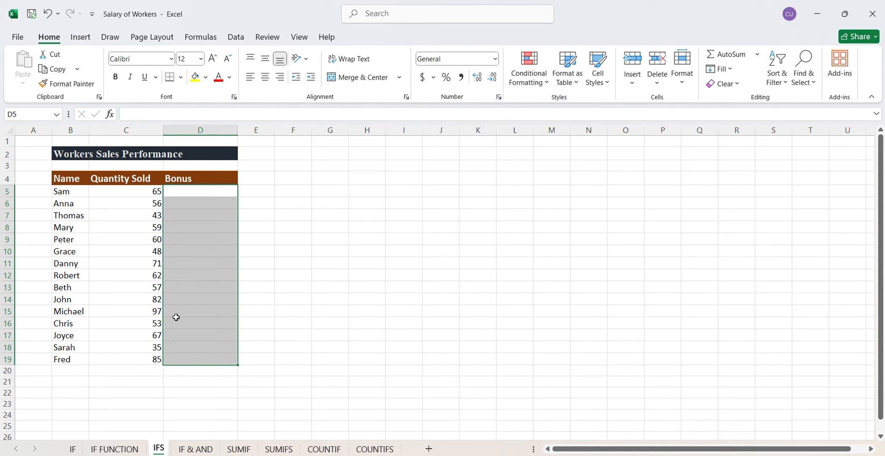
pyautogui.click(210, 195)
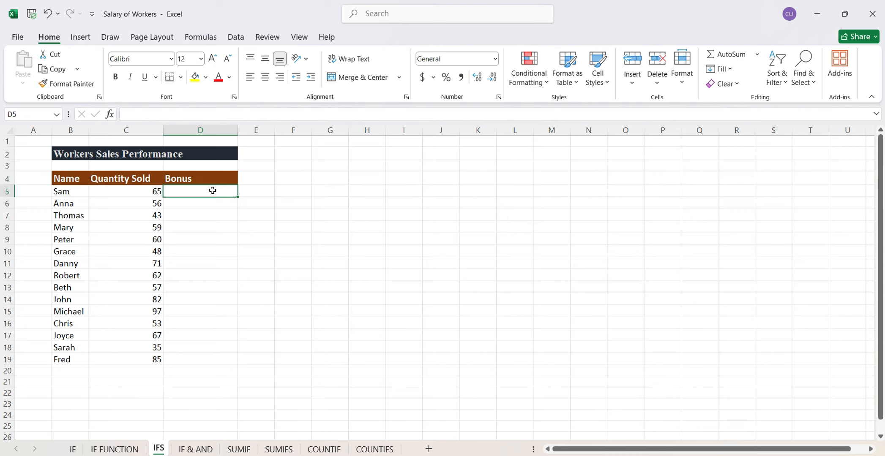
pyautogui.write('=ifs')
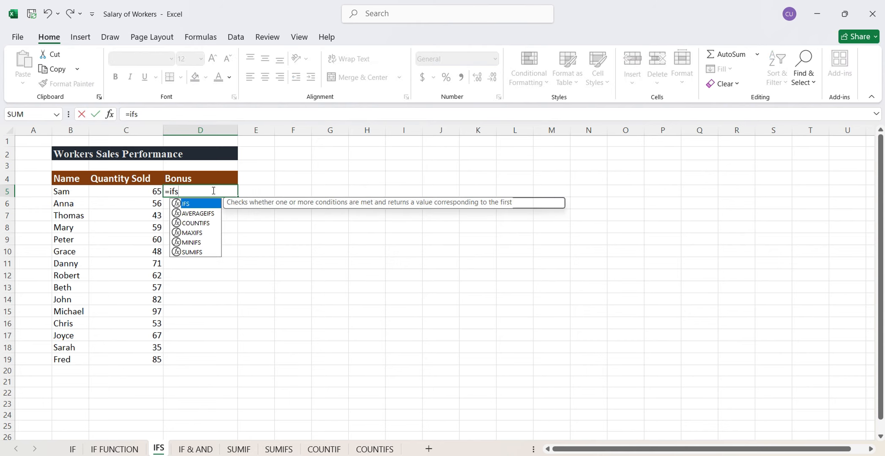
pyautogui.press('Tab')
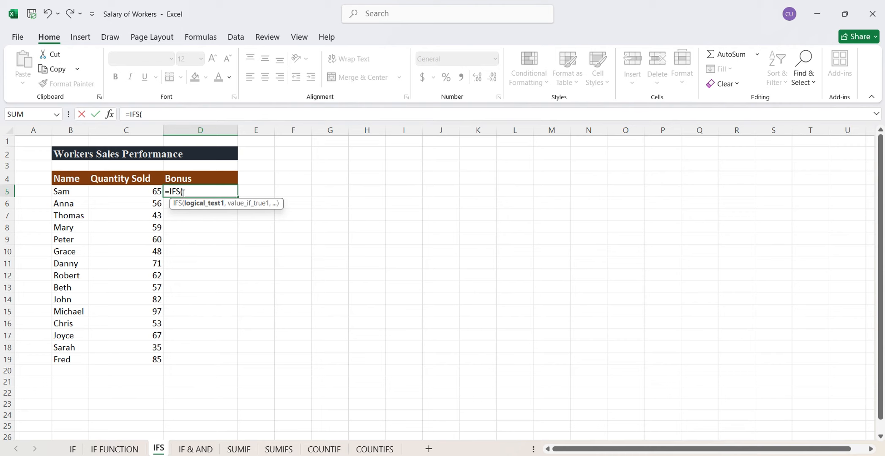
pyautogui.click(144, 195)
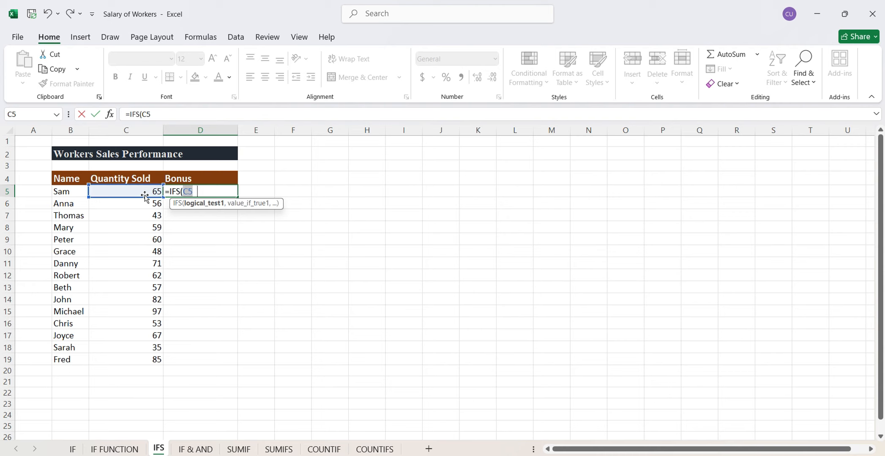
pyautogui.write('>')
pyautogui.write('70,')
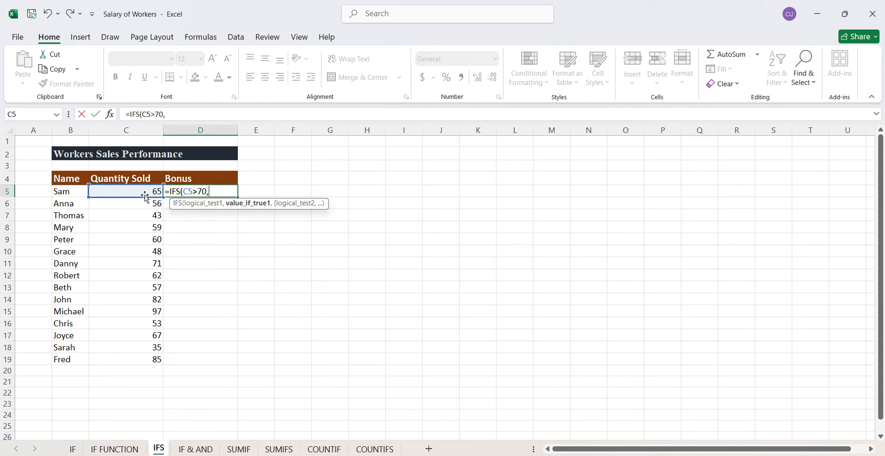
pyautogui.write('4500,')
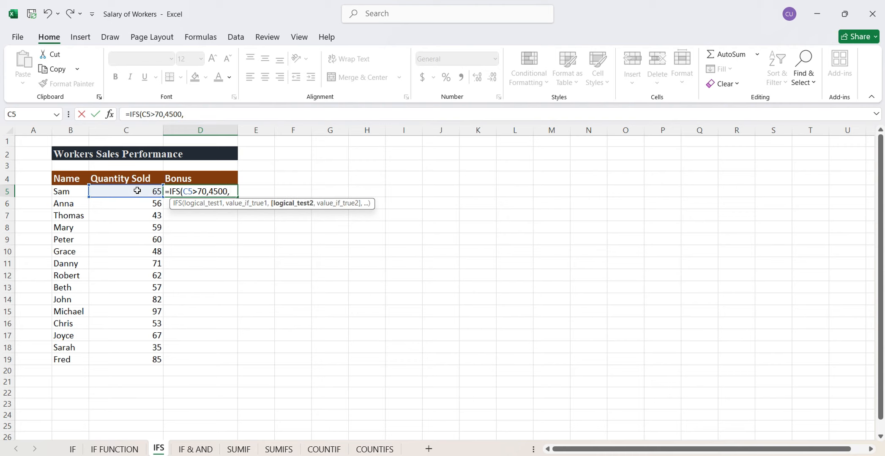
# Add a second condition to the D5 IFS formula that returns 3000 when C5>=55.
pyautogui.click(137, 191)
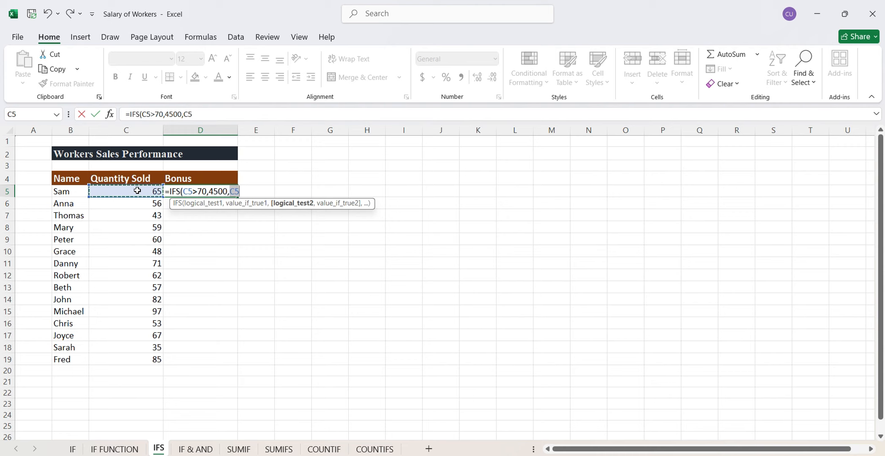
pyautogui.write('>=')
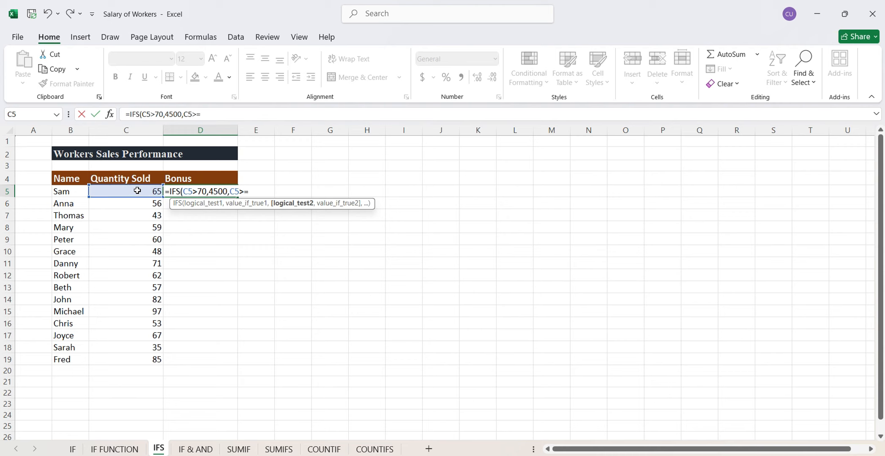
pyautogui.write('55,')
pyautogui.write('3000')
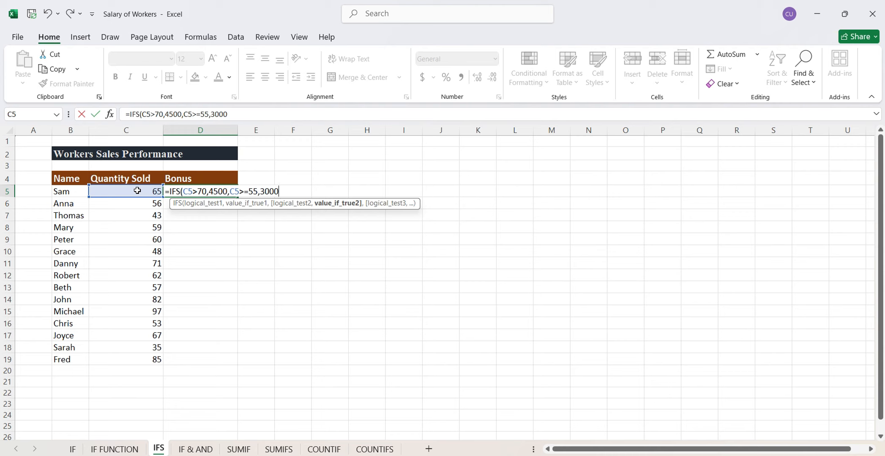
pyautogui.write(',')
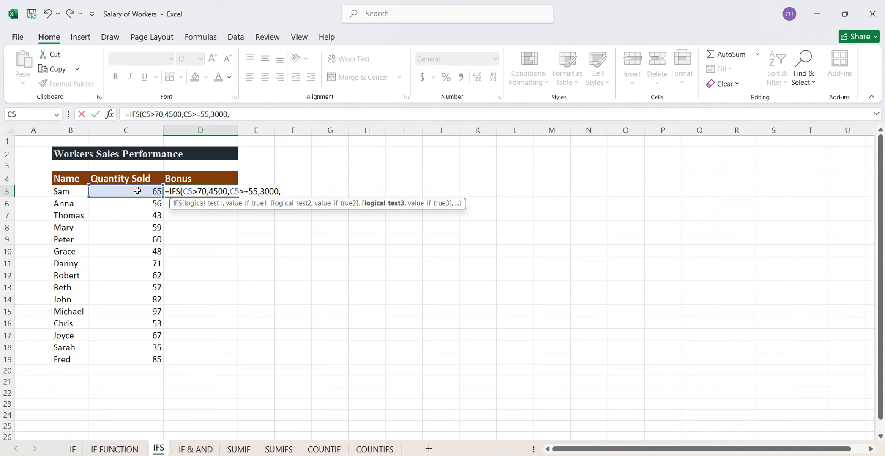
# Complete the D5 IFS formula with a third condition returning 1500 when C5<55, and fill it down to D19.
pyautogui.click(137, 191)
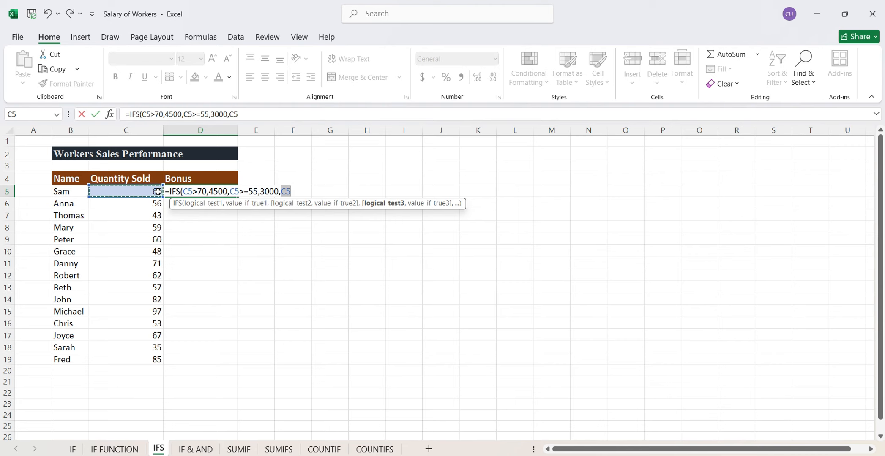
pyautogui.write('<')
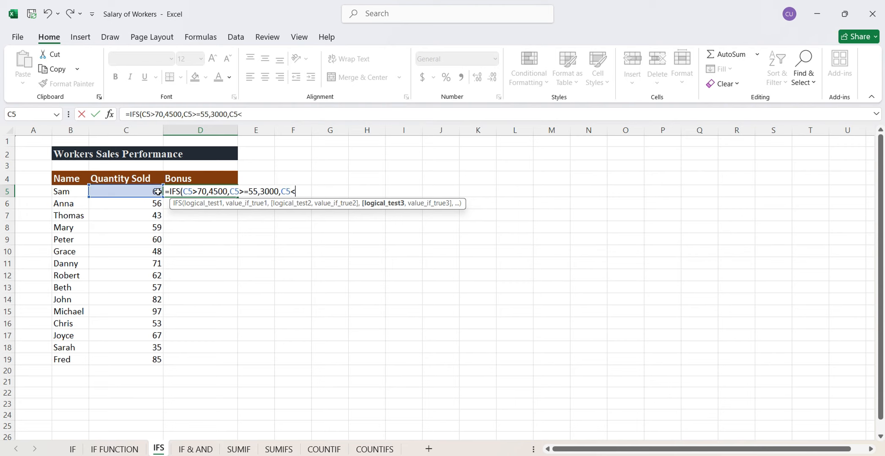
pyautogui.write('55')
pyautogui.write(',1')
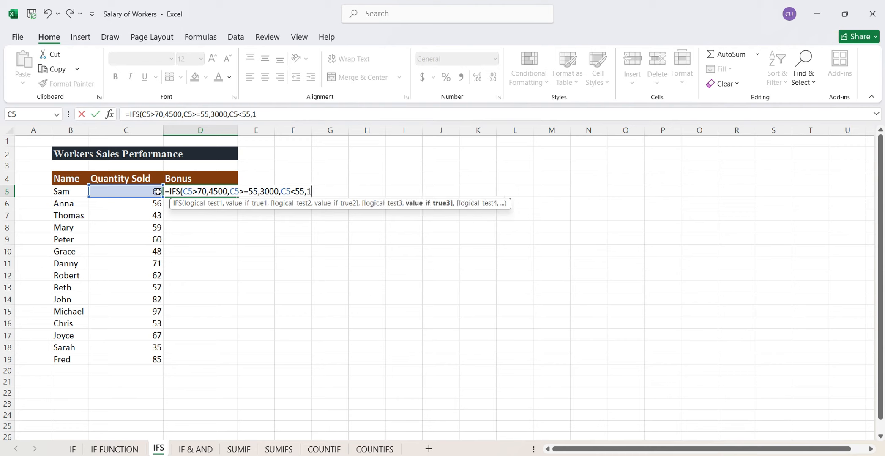
pyautogui.write('500')
pyautogui.write(')')
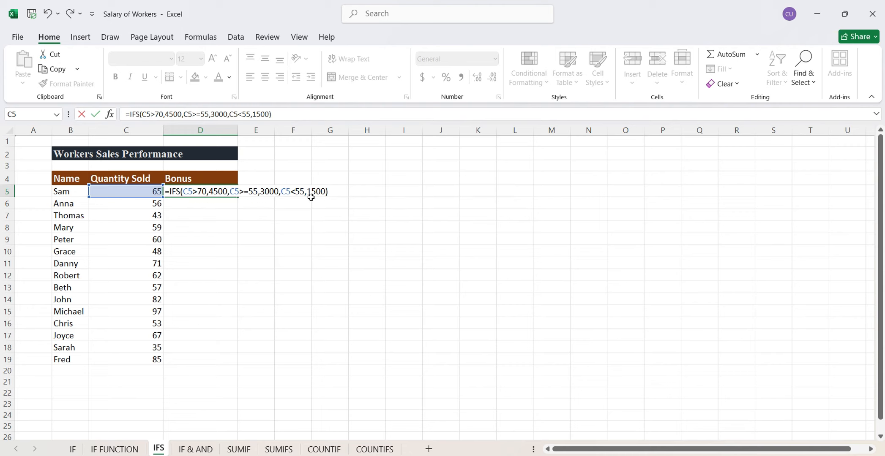
pyautogui.press('Return')
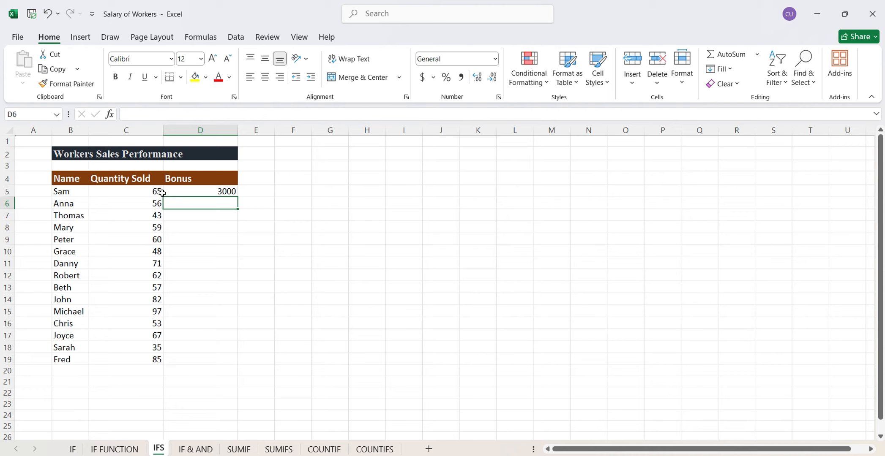
pyautogui.click(214, 191)
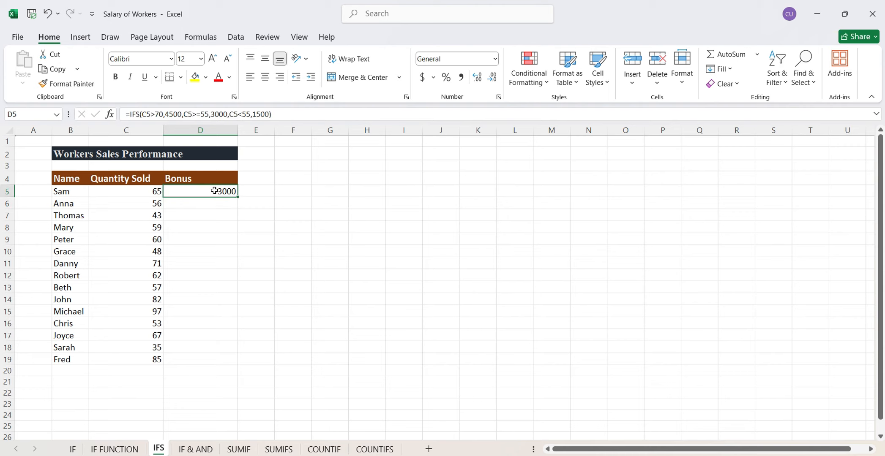
pyautogui.doubleClick(238, 198)
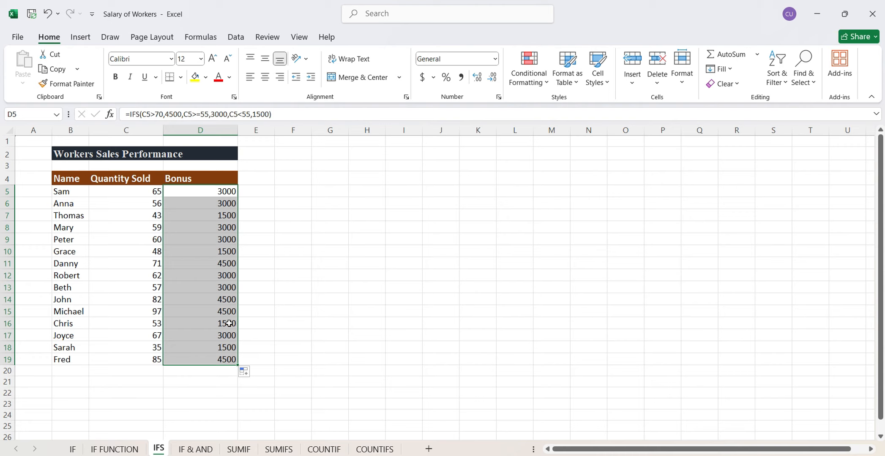
# On the IF & AND sheet, begin an IF formula in Bonus cell E5 with a nested AND function as its logical test.
pyautogui.click(198, 449)
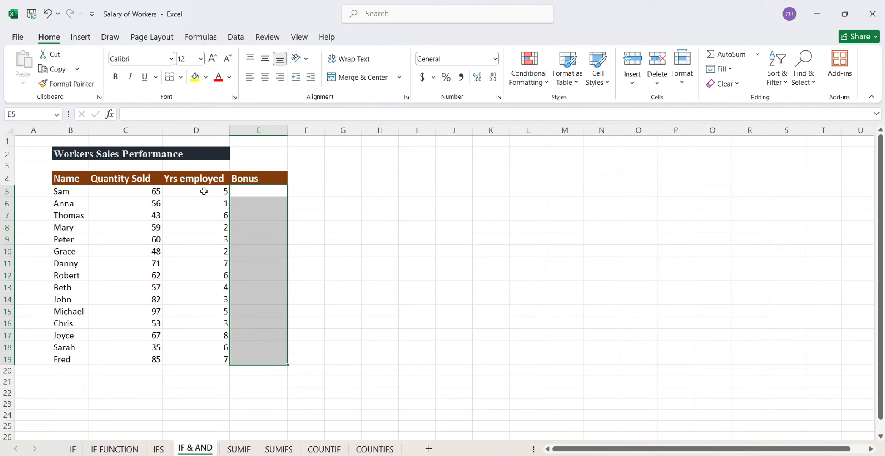
pyautogui.click(252, 190)
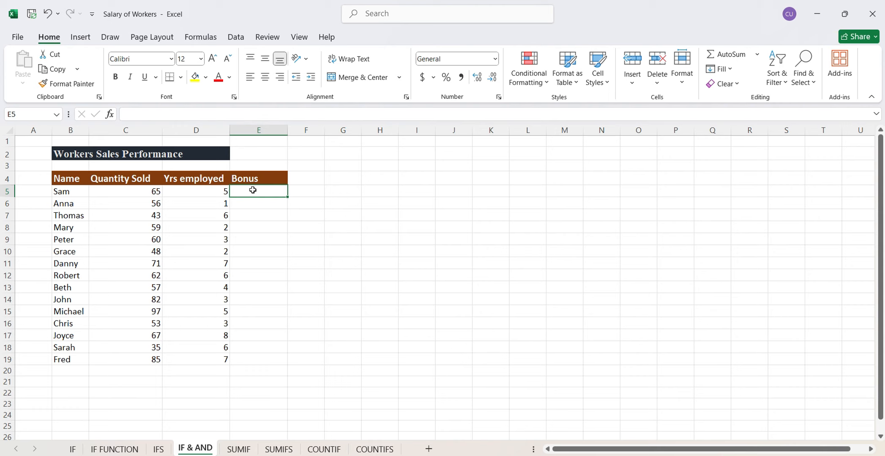
pyautogui.write('=')
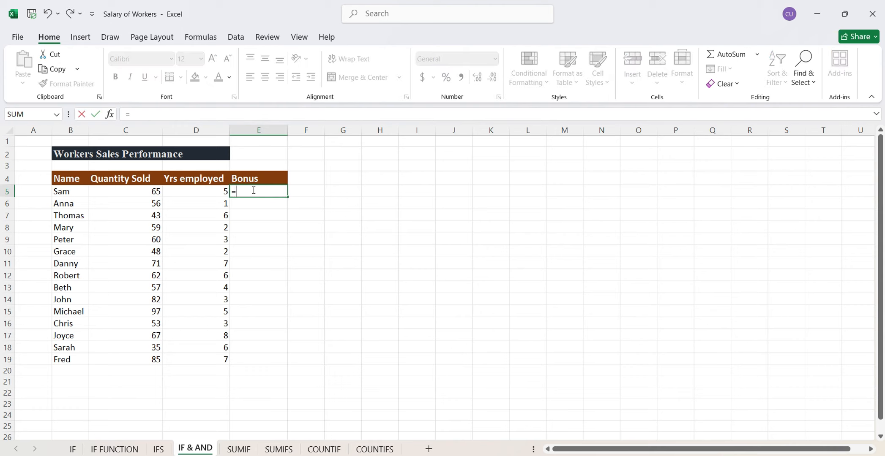
pyautogui.write('if')
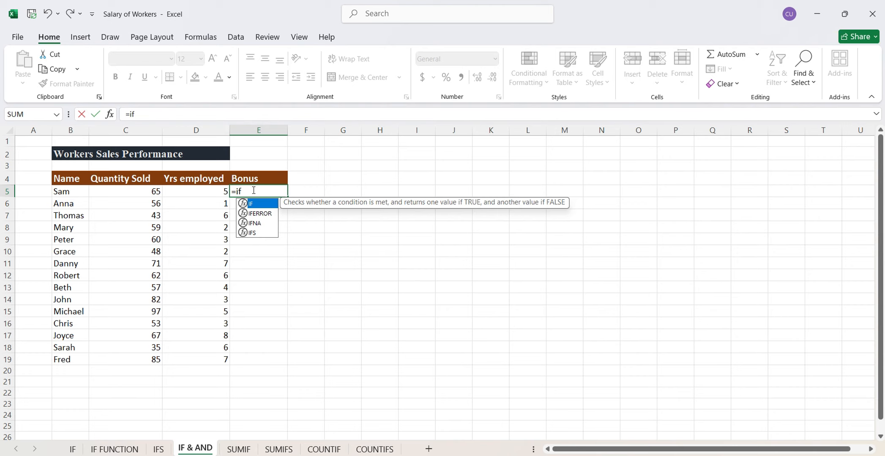
pyautogui.press('Tab')
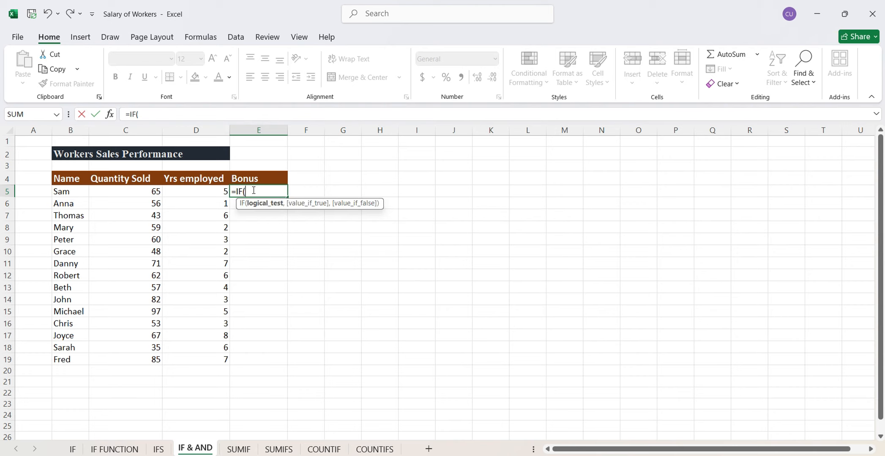
pyautogui.write('an')
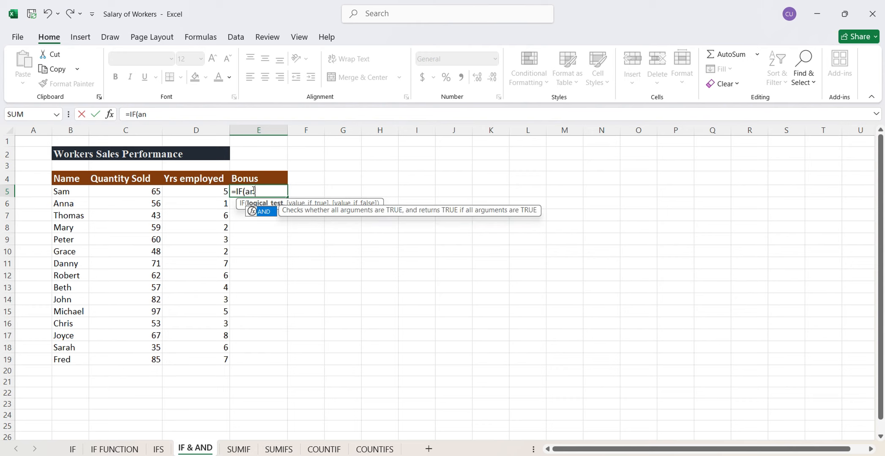
pyautogui.press('Tab')
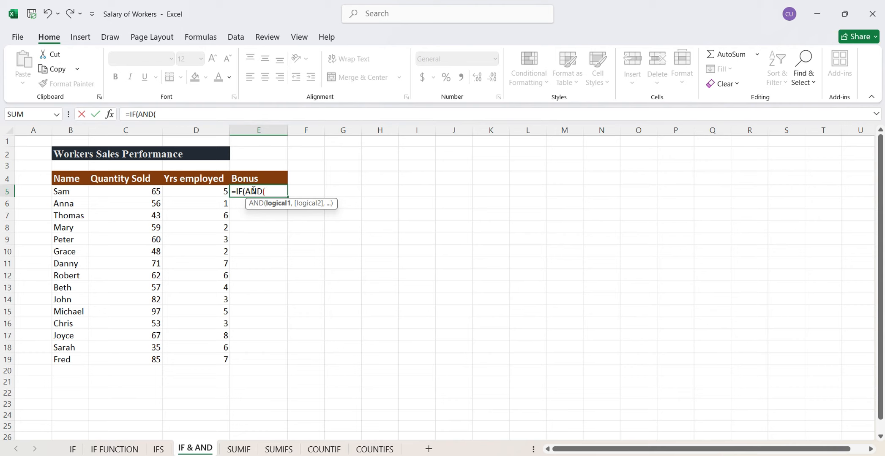
# Enter C5>50 and D5>=5 as the two AND conditions in the E5 formula and close the AND function.
pyautogui.click(148, 194)
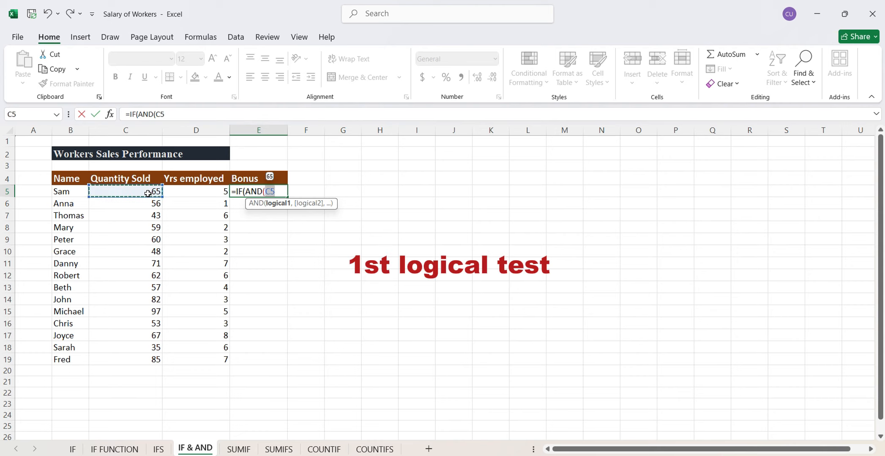
pyautogui.write('>')
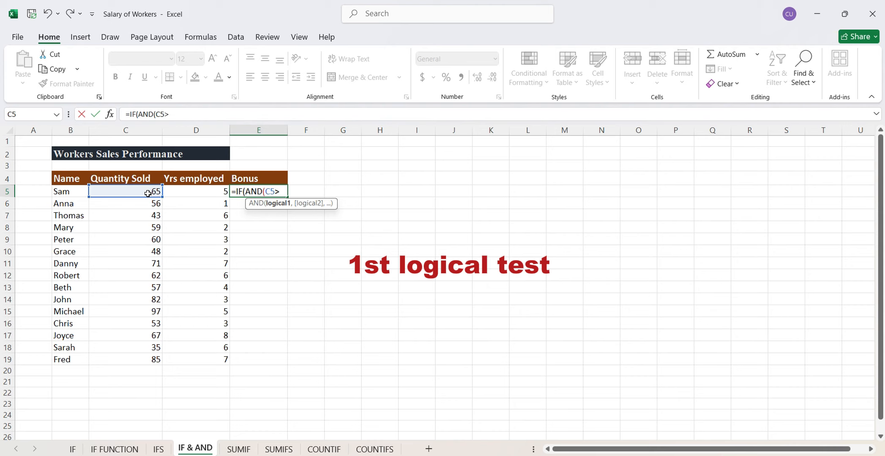
pyautogui.write('50,')
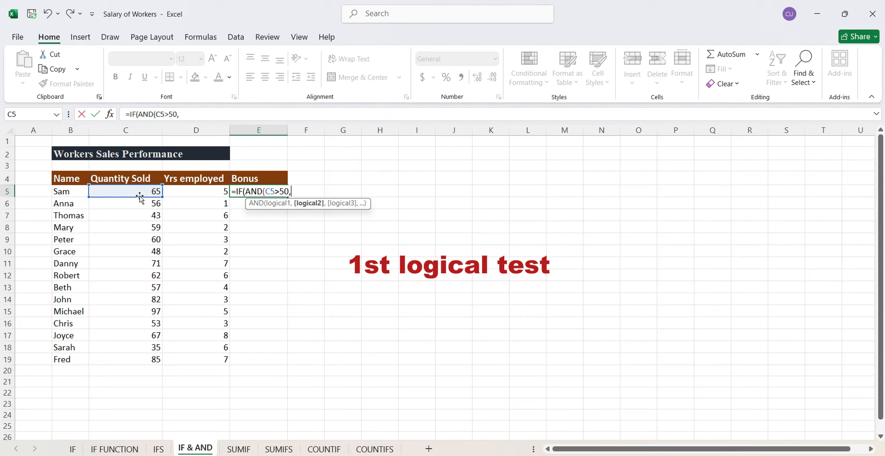
pyautogui.click(212, 192)
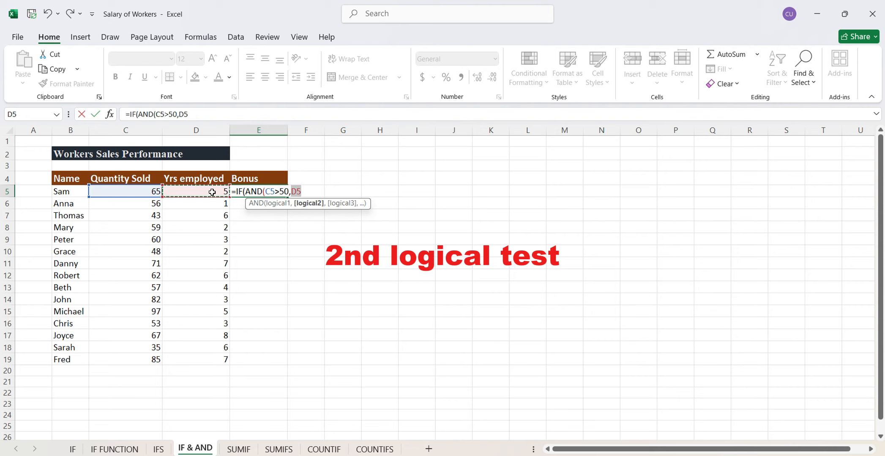
pyautogui.write('>')
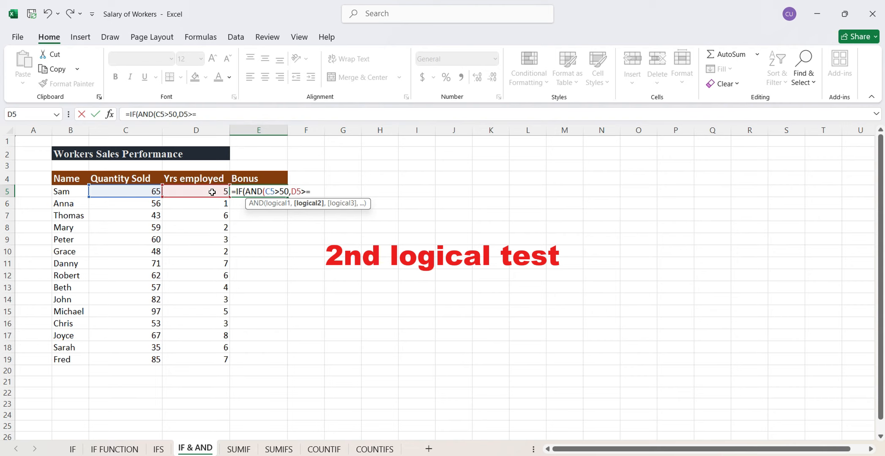
pyautogui.write('=5)')
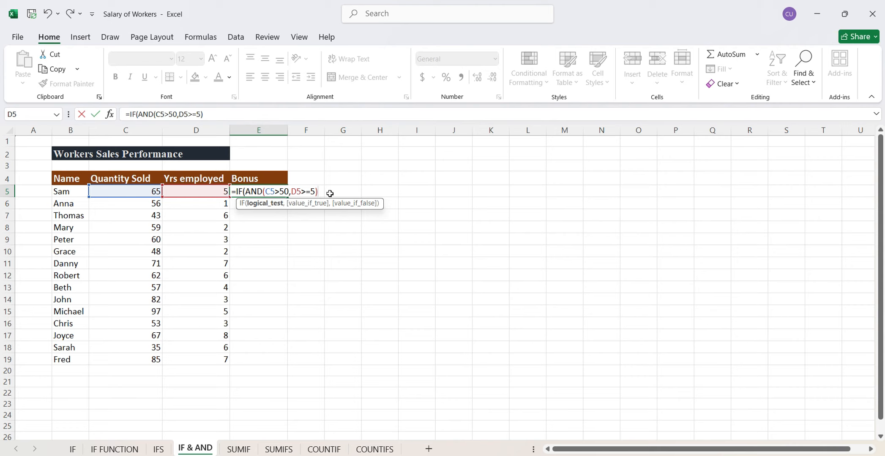
# Complete the E5 formula to return "yes" when both conditions hold and "no" otherwise, and fill it down to E19.
pyautogui.write(',')
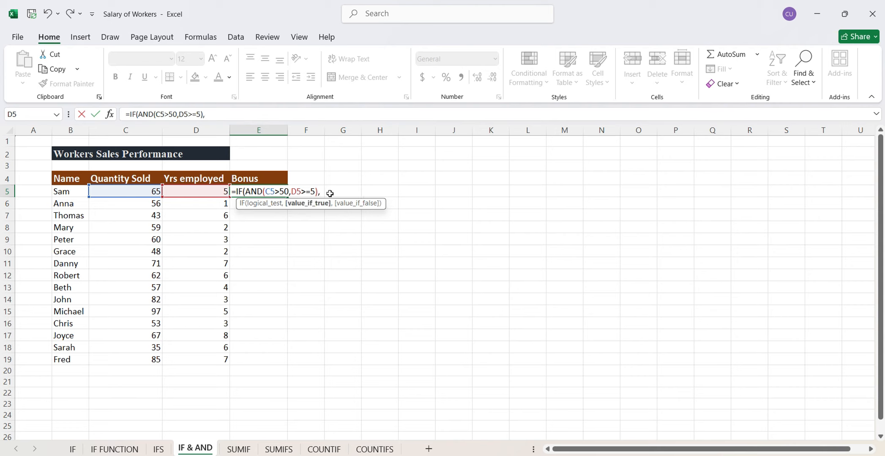
pyautogui.write('"yes",')
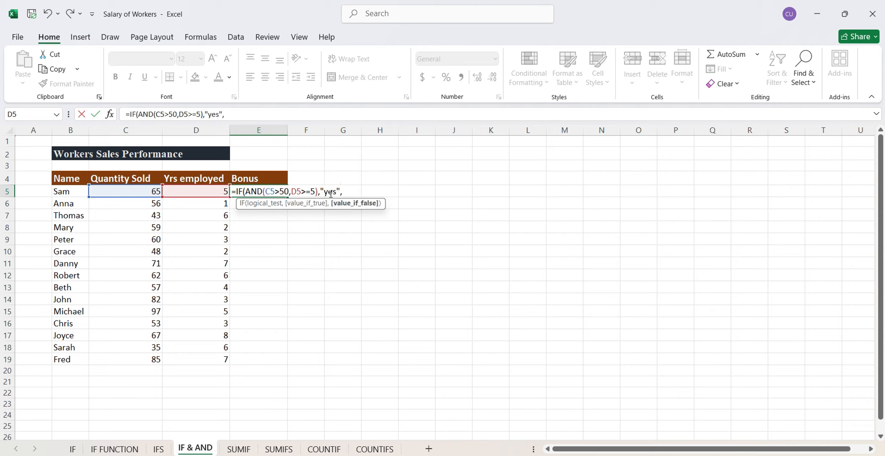
pyautogui.write('"no"')
pyautogui.write(')')
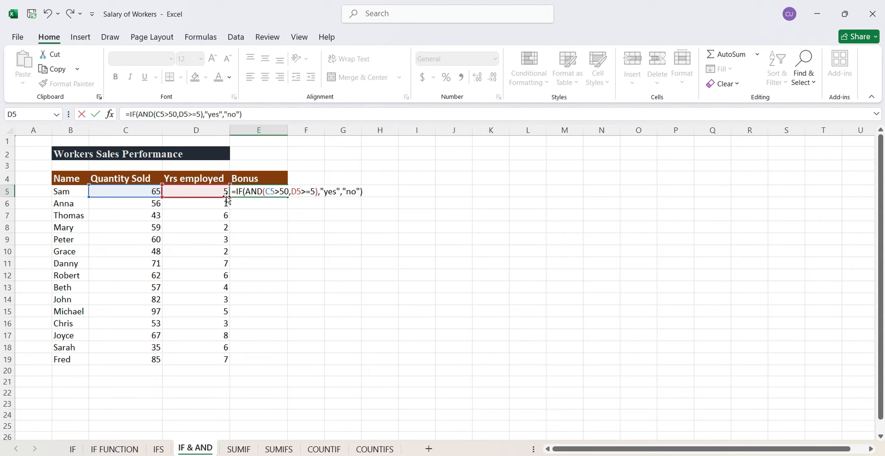
pyautogui.press('Return')
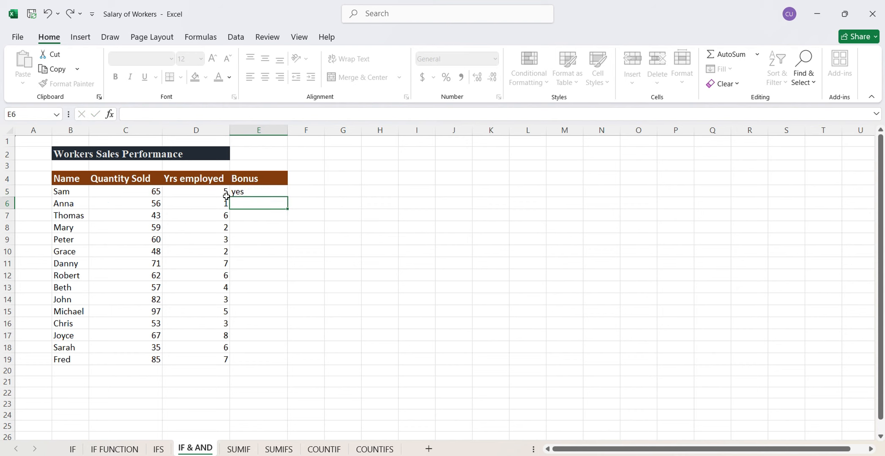
pyautogui.click(246, 192)
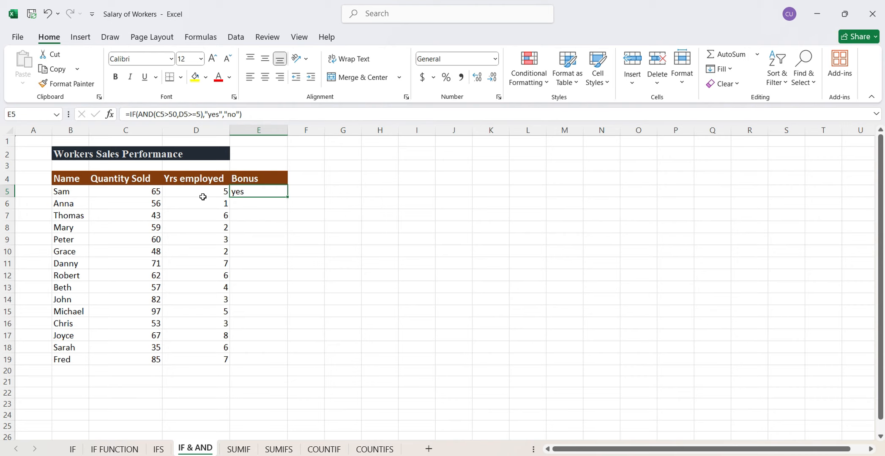
pyautogui.doubleClick(288, 198)
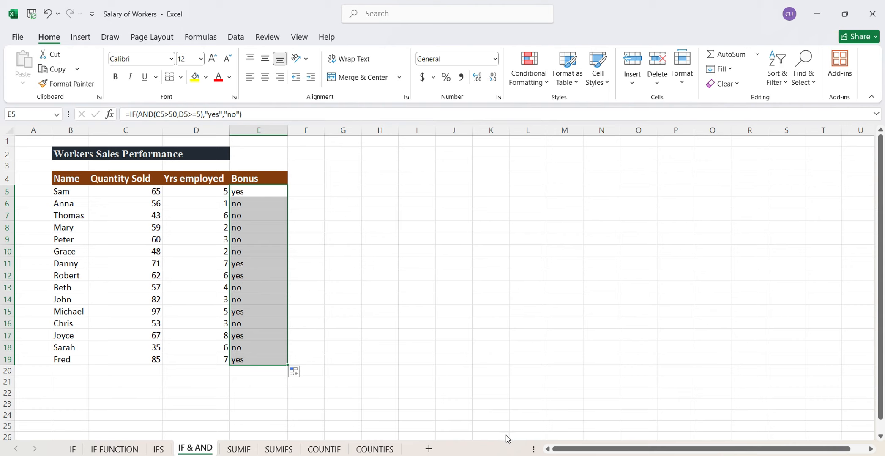
pyautogui.click(565, 433)
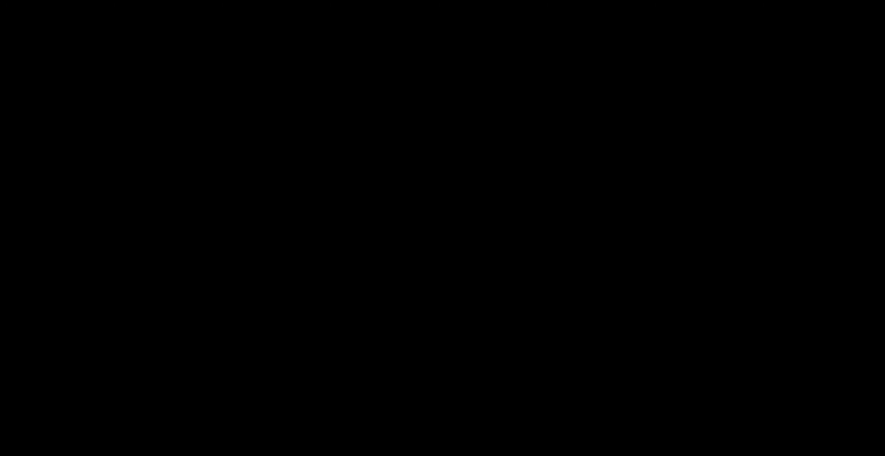